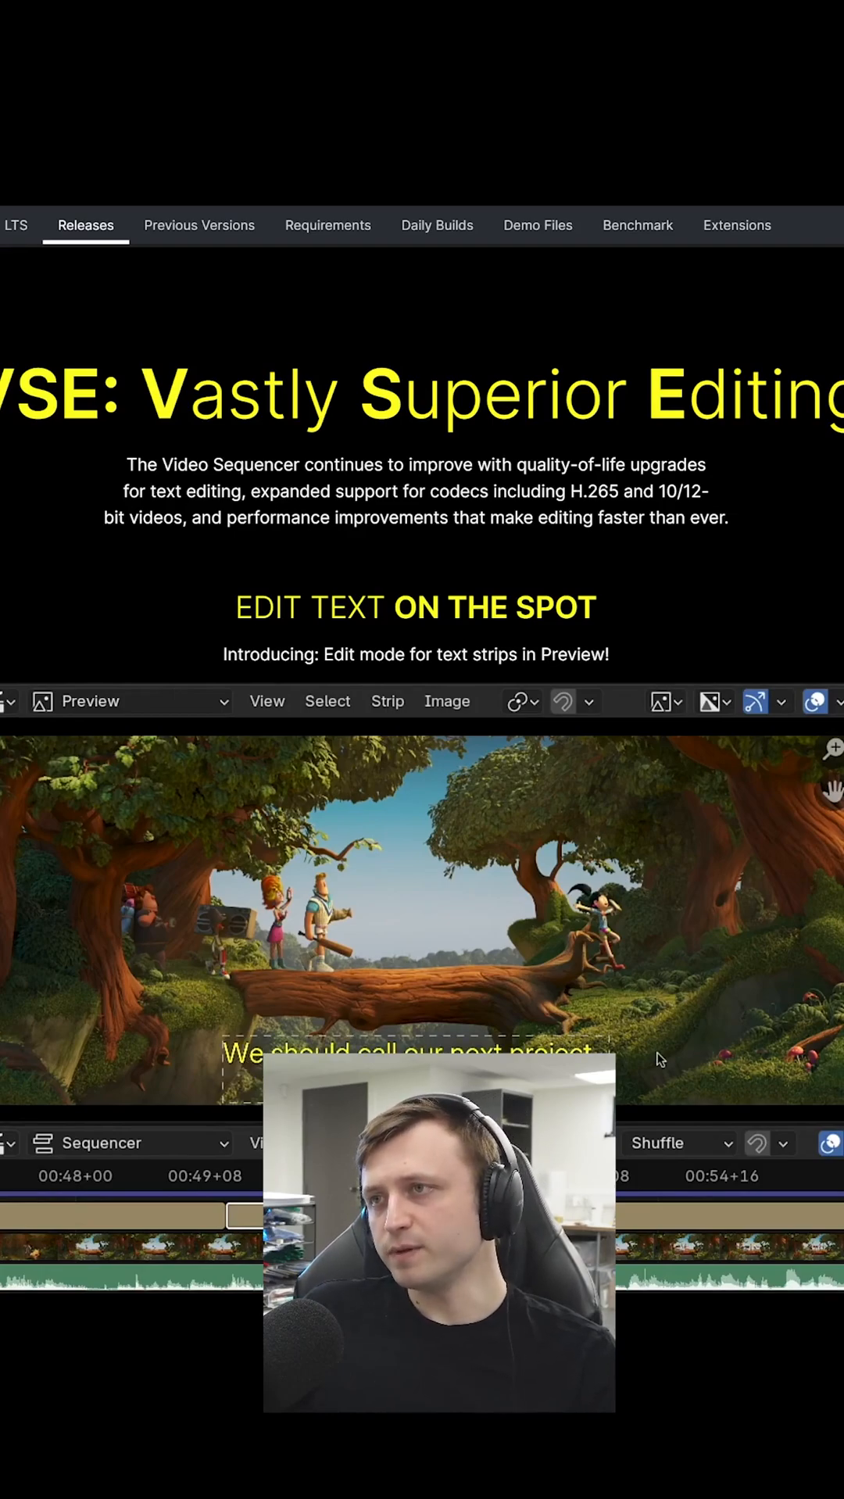
Highlight the performance-improvements sentence under the VSE heading, then clear the selection.
drag(192, 517, 724, 517)
click(725, 579)
scroll(724, 580, down, 2)
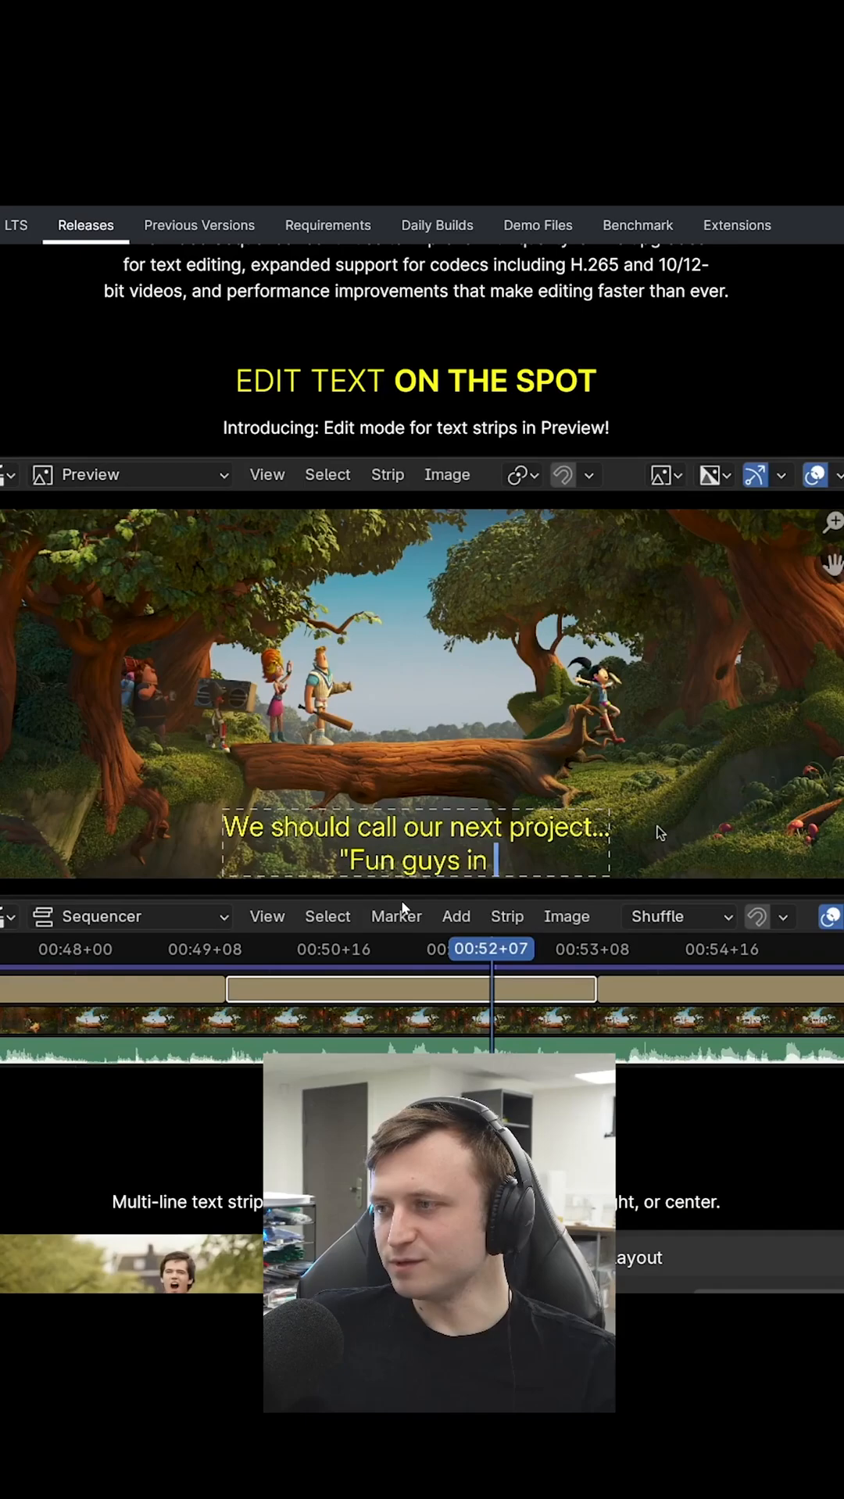
scroll(422, 750, down, 2)
scroll(422, 749, down, 3)
scroll(421, 750, down, 1)
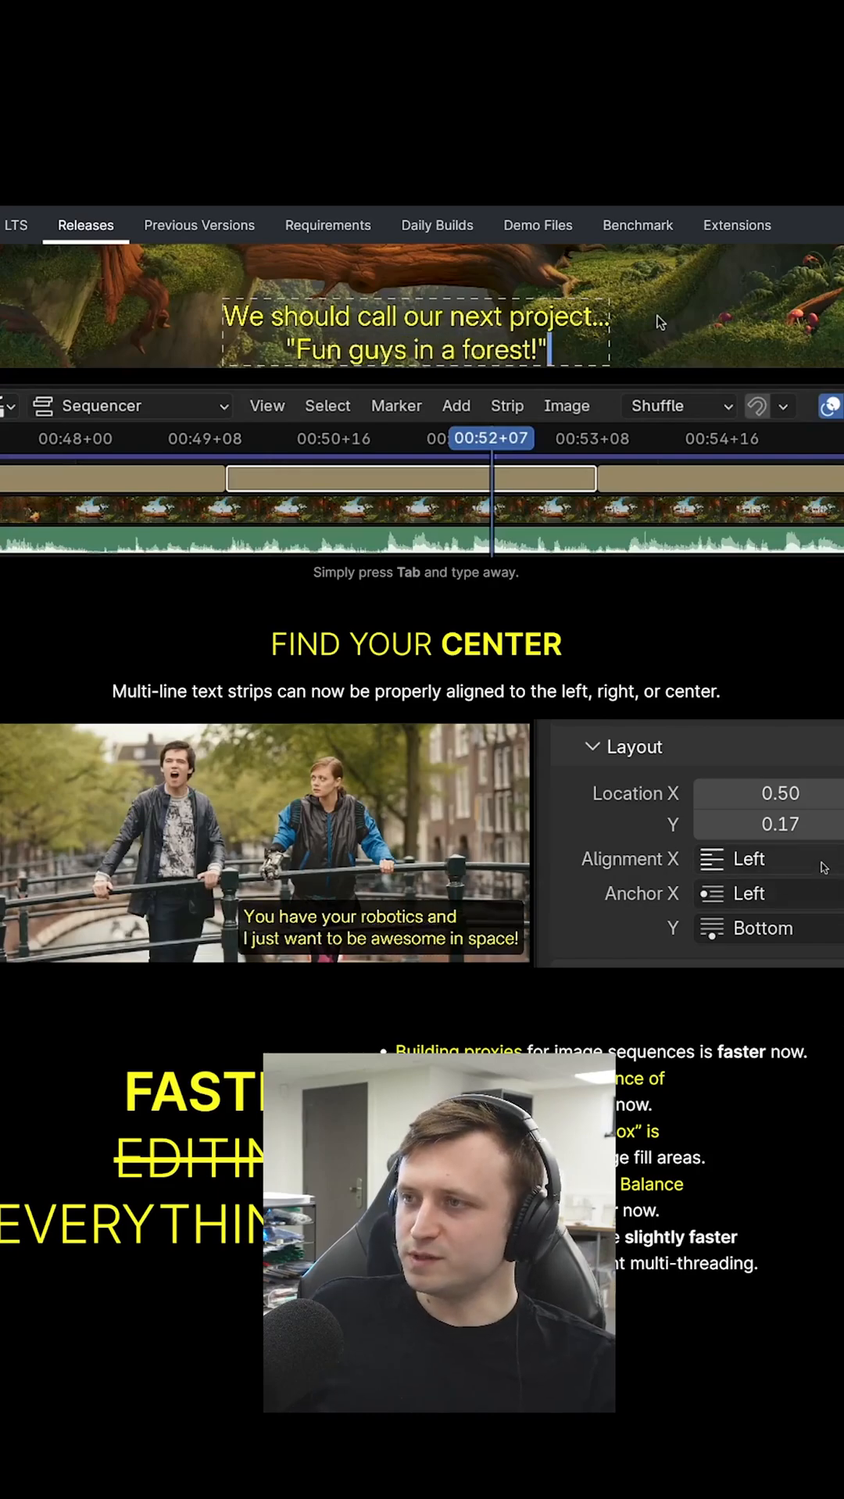
scroll(634, 712, down, 3)
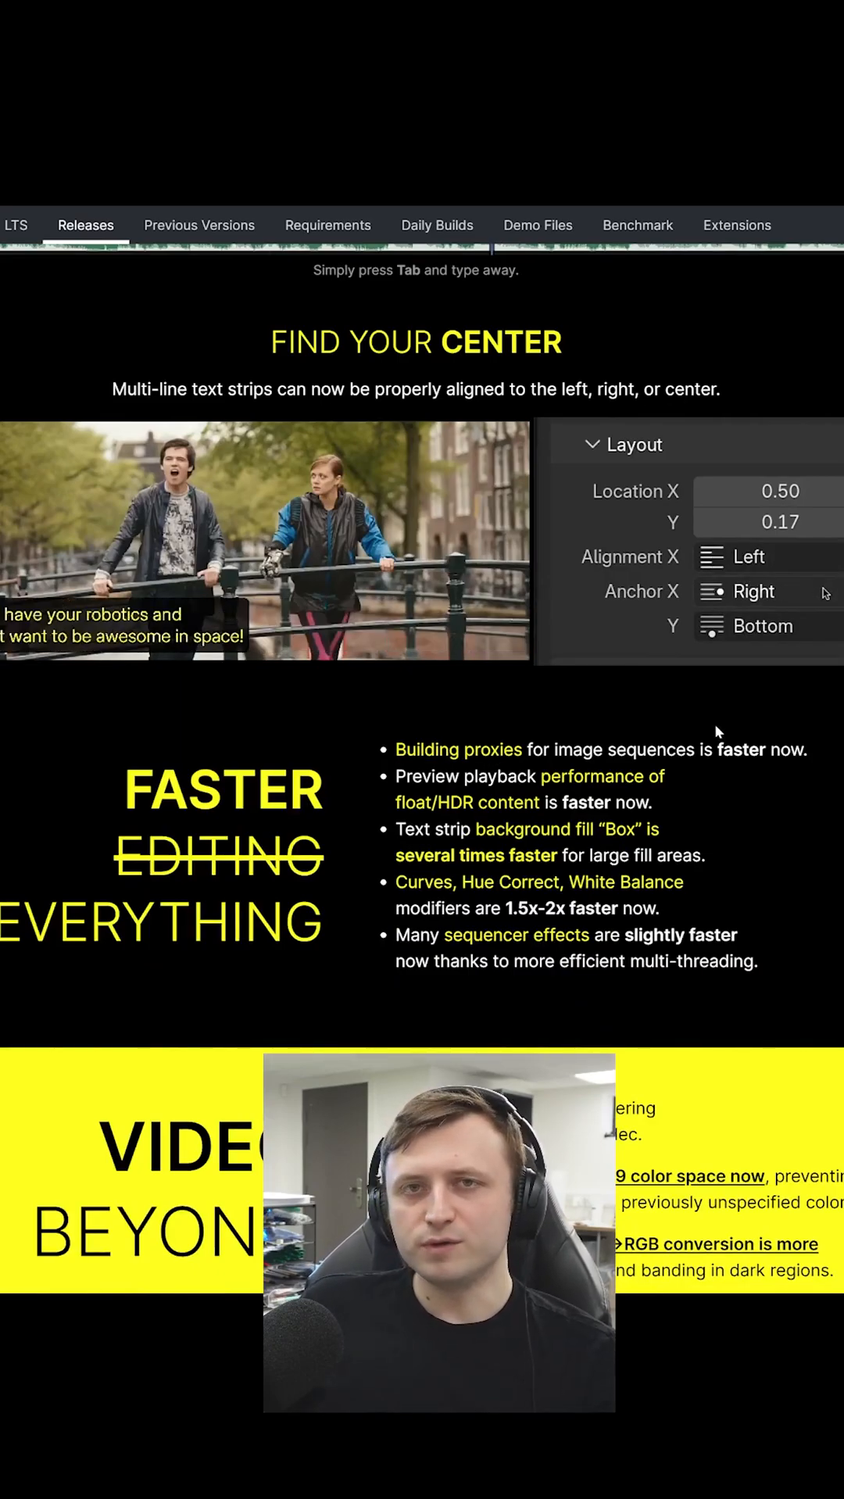
Highlight the 'Text strip background fill' and 'Many sequencer effects' bullets in turn, clearing each selection.
drag(395, 819, 664, 857)
click(665, 857)
mouse_move(395, 935)
mouse_down()
mouse_move(593, 936)
mouse_move(744, 961)
mouse_up()
click(743, 962)
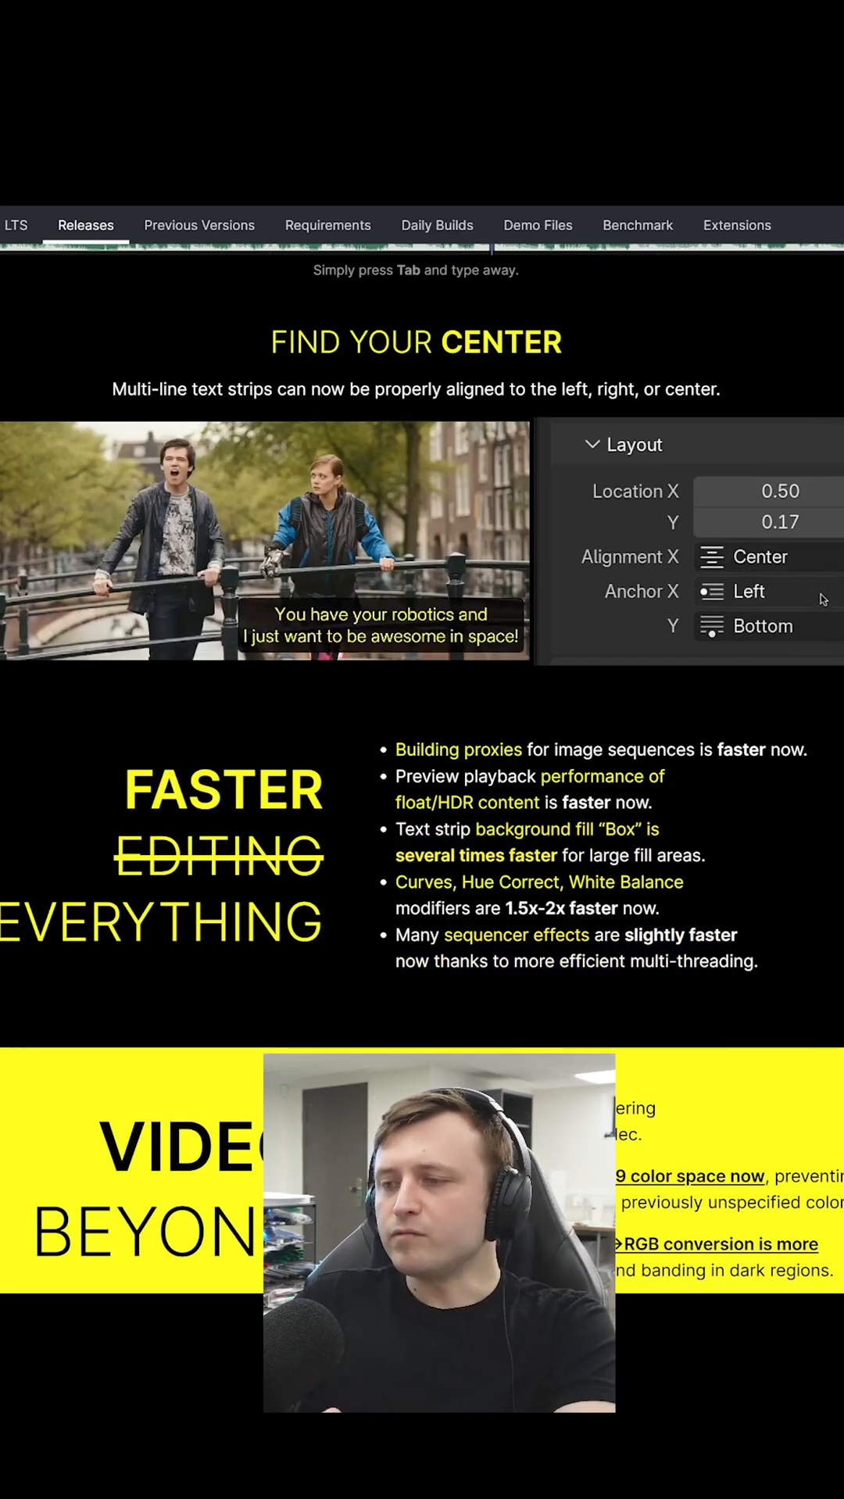
scroll(647, 908, down, 3)
scroll(649, 931, down, 3)
scroll(652, 960, down, 1)
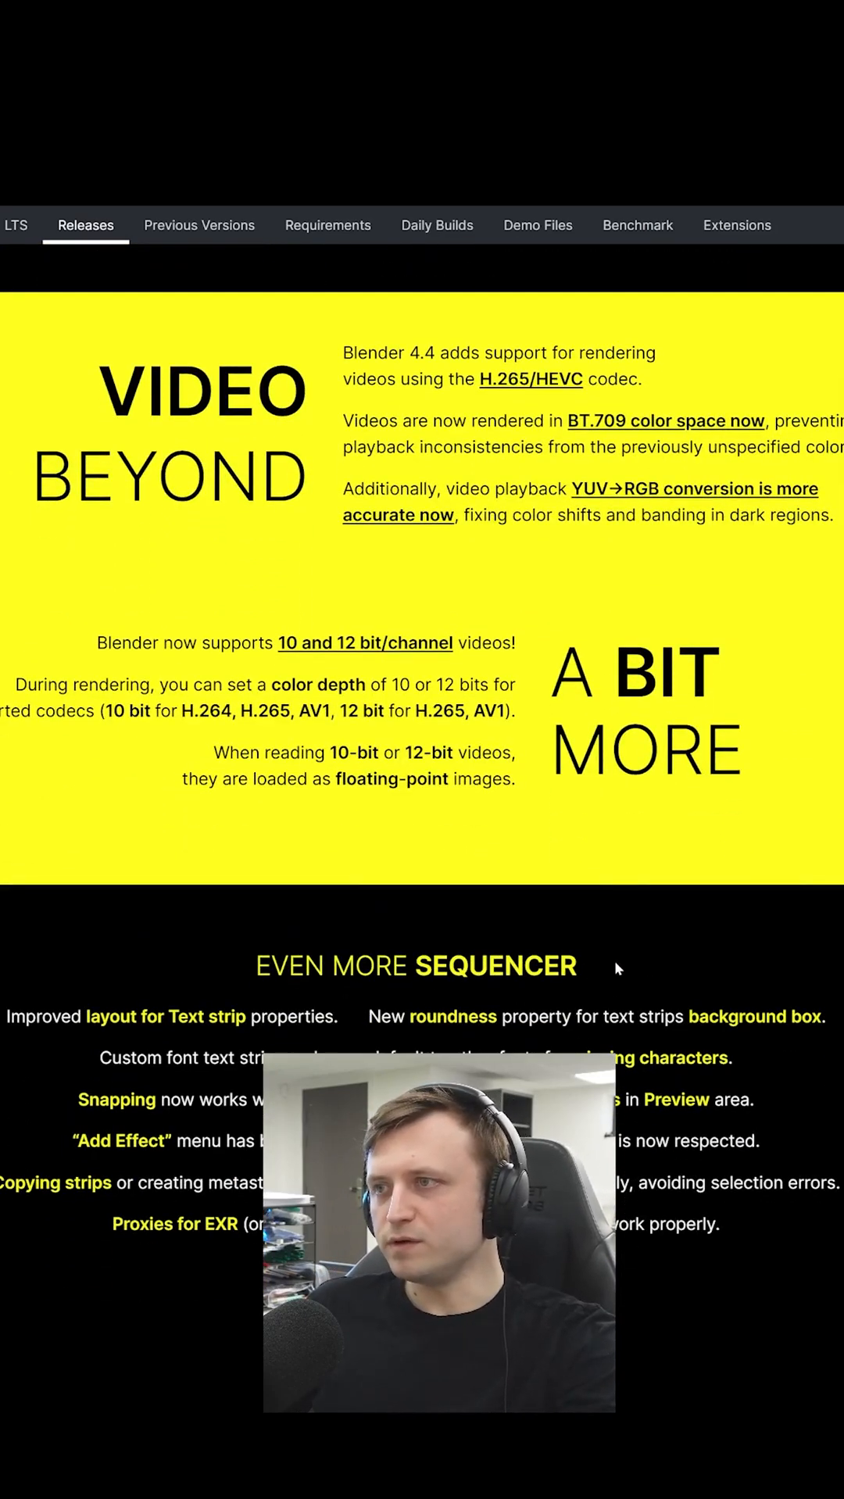